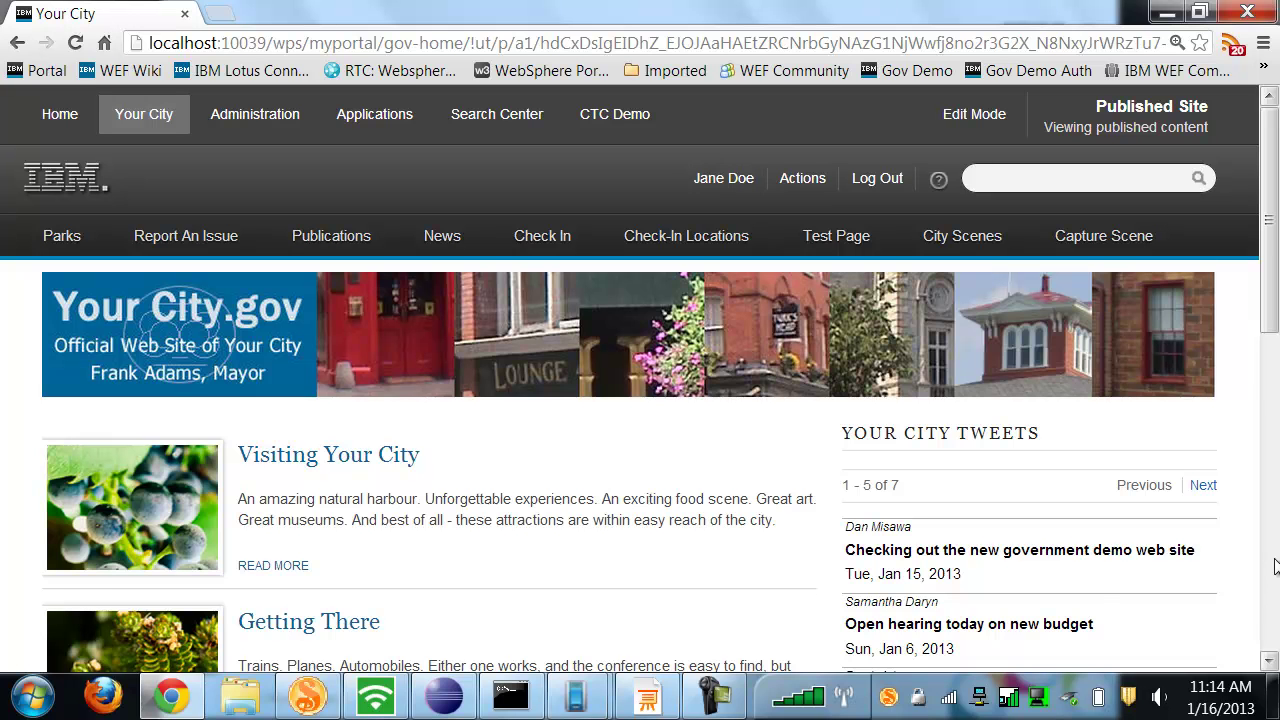
Look over the Your City home page's articles and tweets, and open the News page
scroll(1200, 575, down, 1)
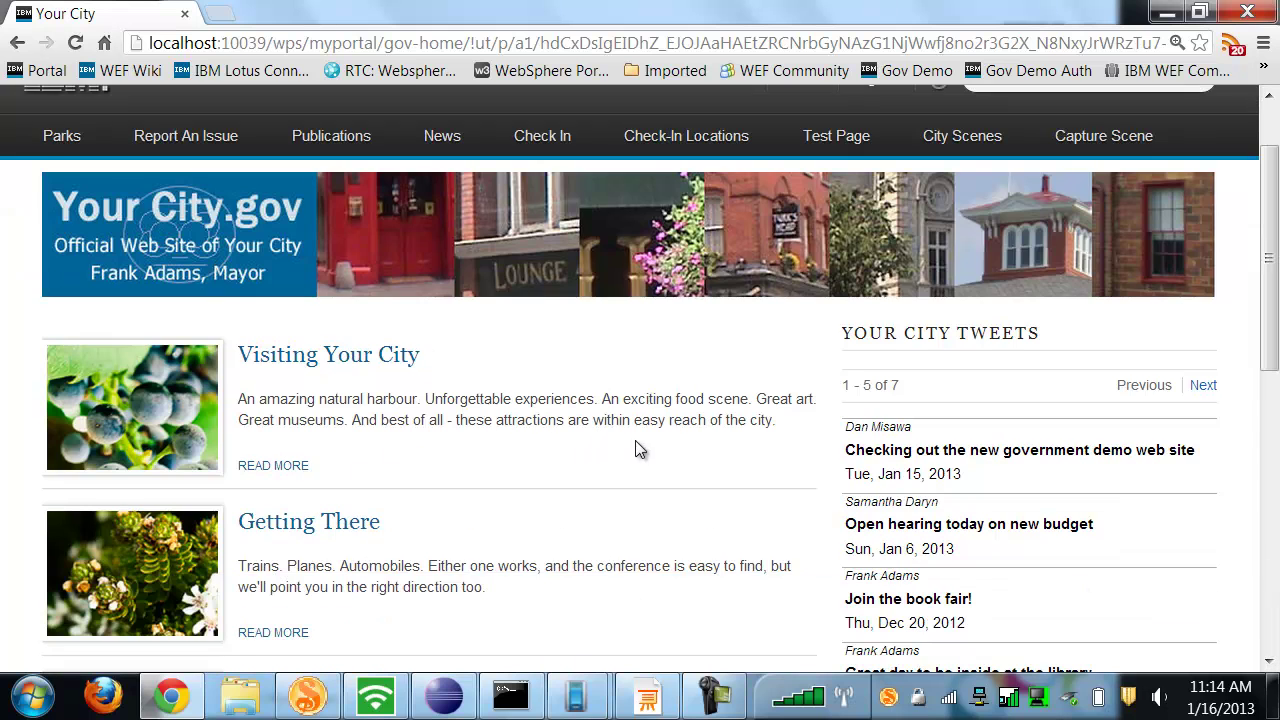
drag(1273, 296, 1276, 245)
click(447, 240)
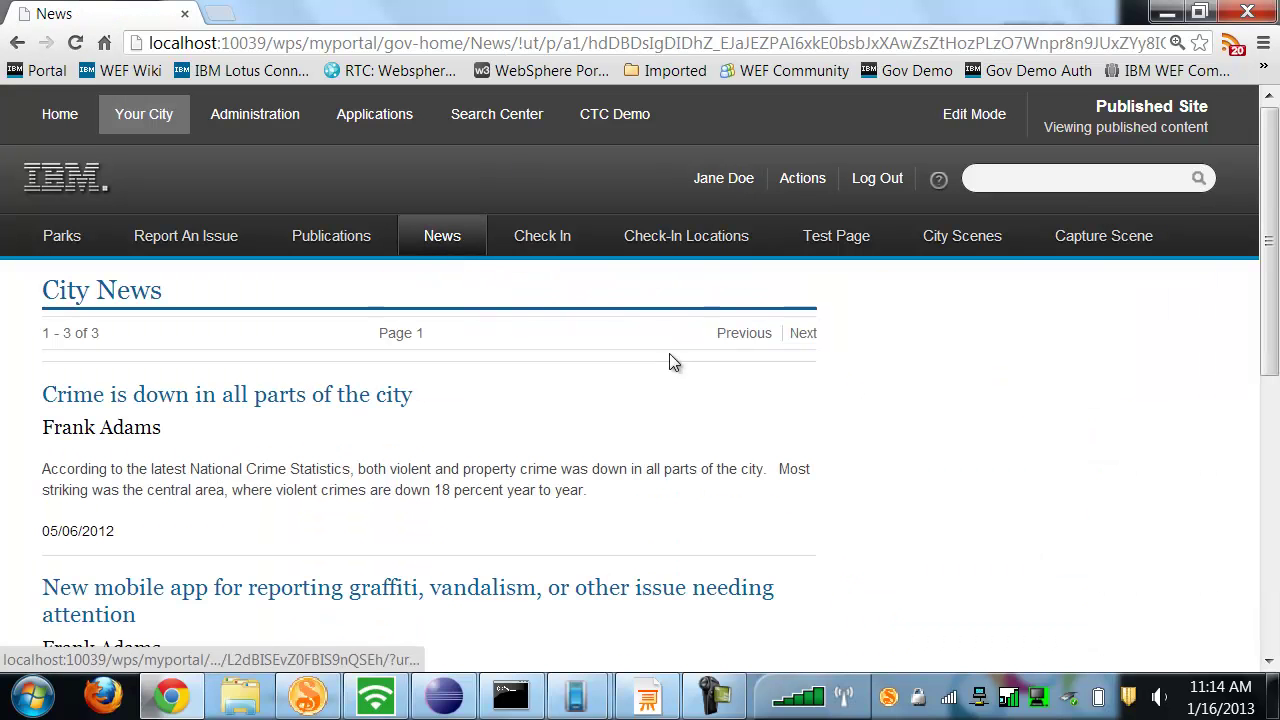
Open the Parks page and filter the park facilities by Biking
click(62, 242)
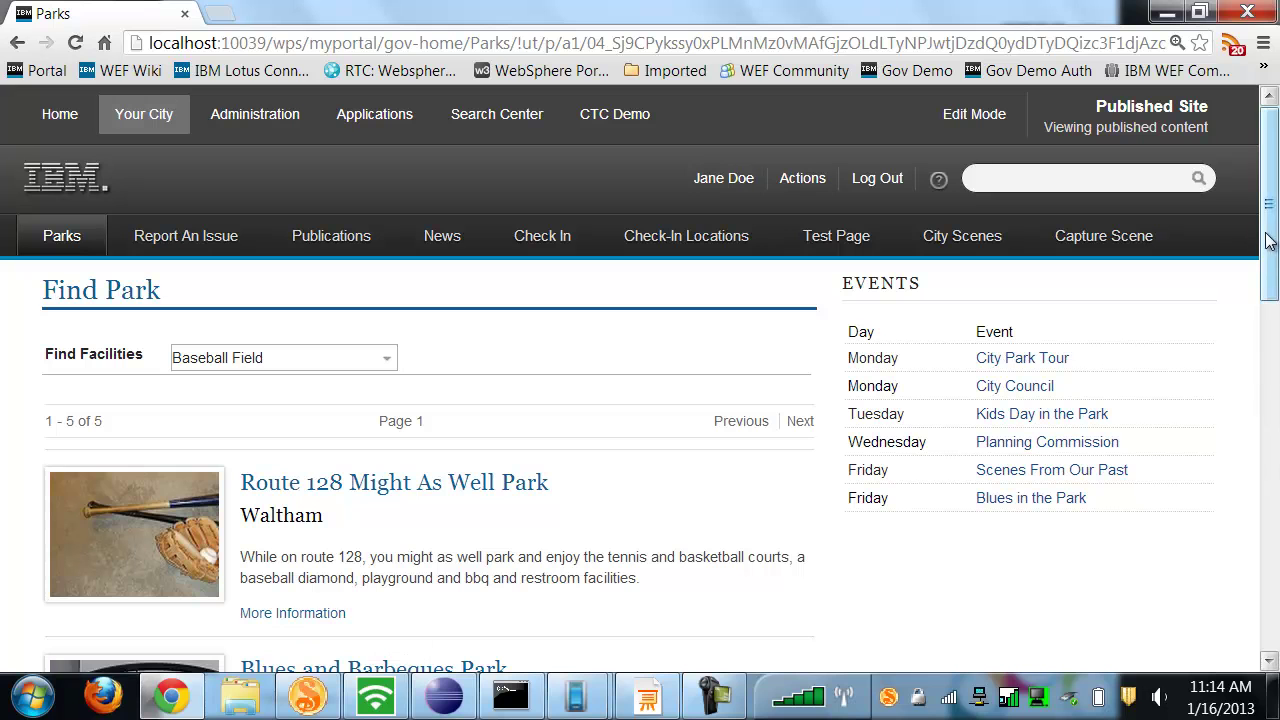
click(387, 366)
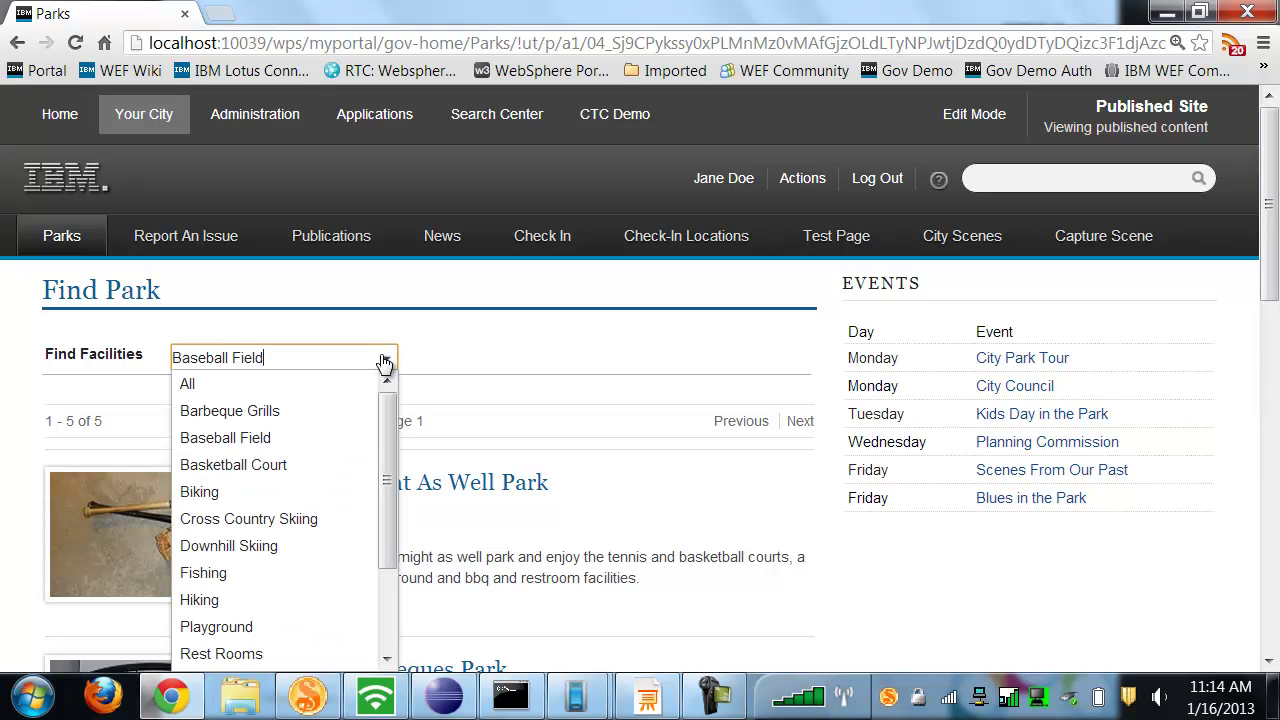
click(224, 494)
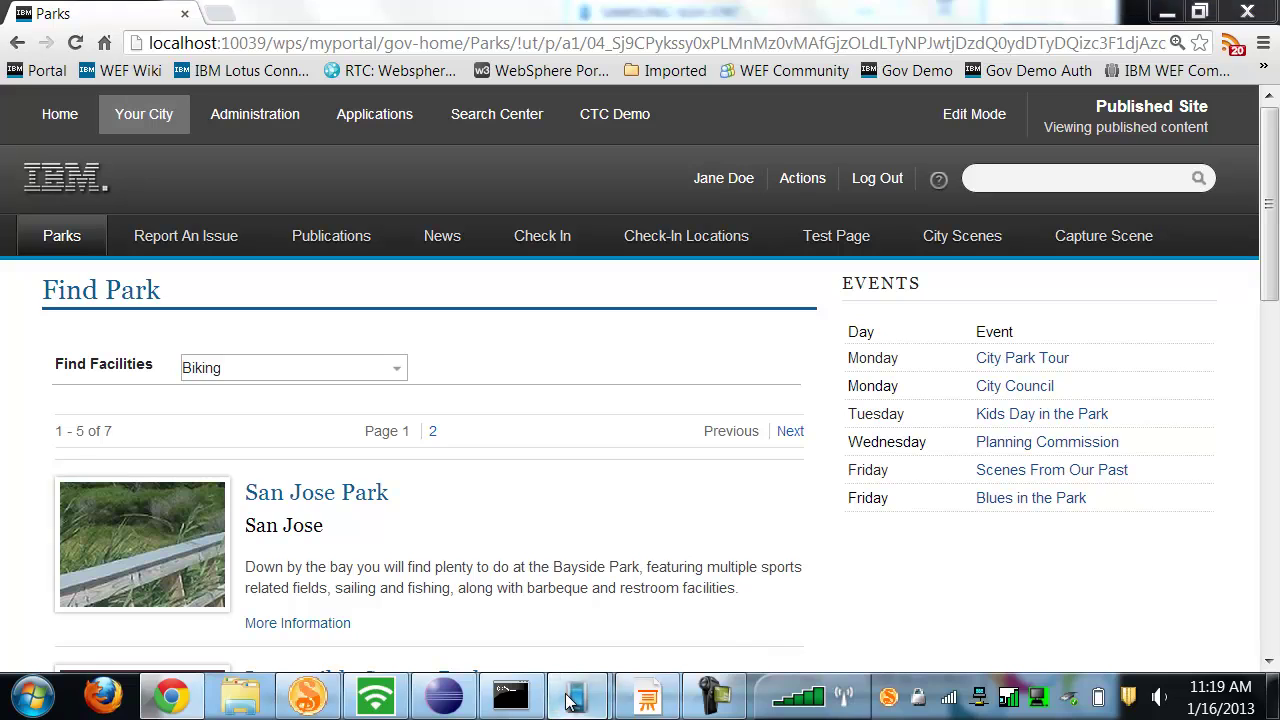
Switch to the SAMSUNG-SGH-I747 device window and view the Find Park page in landscape and back in portrait orientation
mouse_move(575, 697)
click(705, 598)
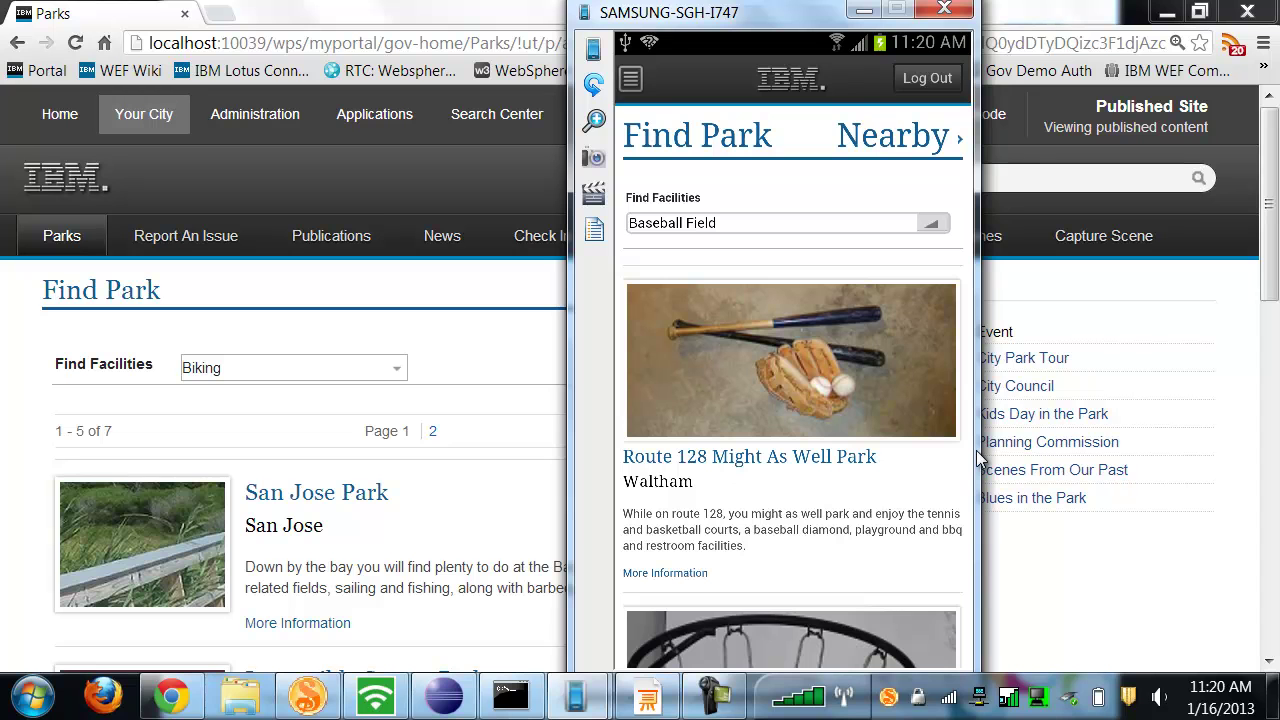
click(594, 50)
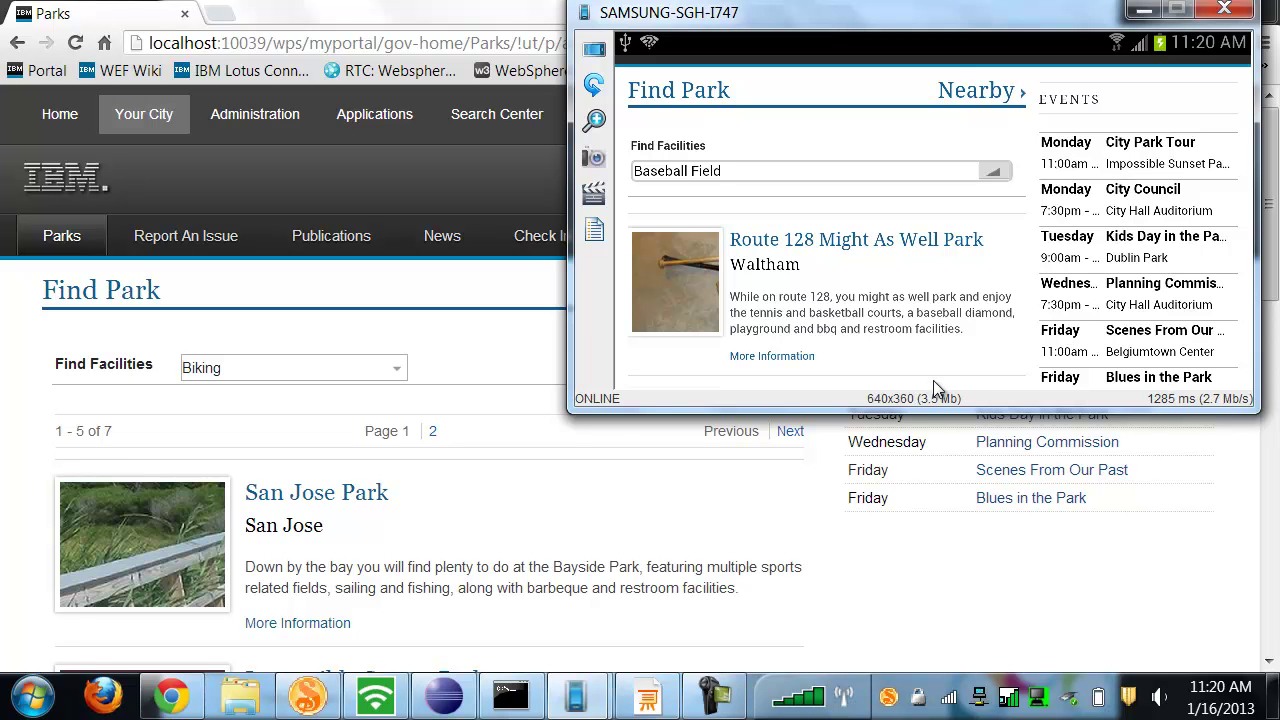
click(594, 50)
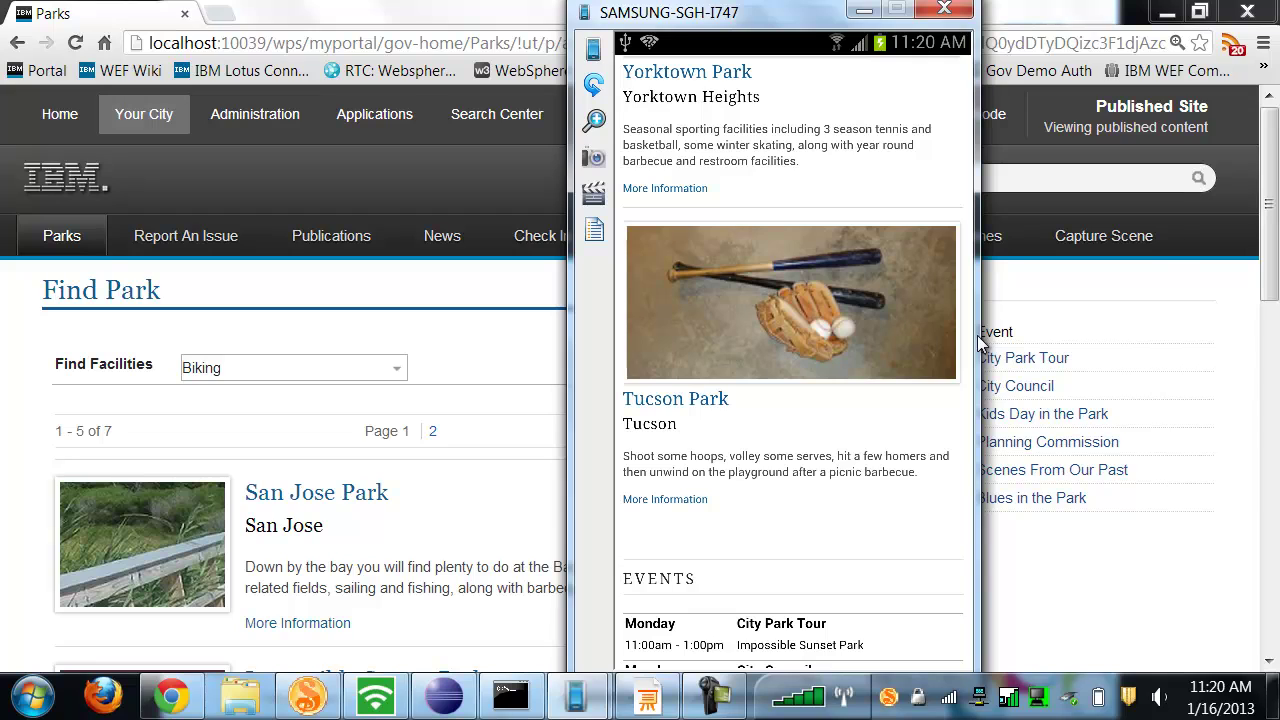
Switch to the MobiOne Test Center tablet simulator and open the News page from the site navigation
key(alt+Tab)
key(alt+Tab)
key(alt+Tab)
key(alt+Tab)
key(alt+Tab)
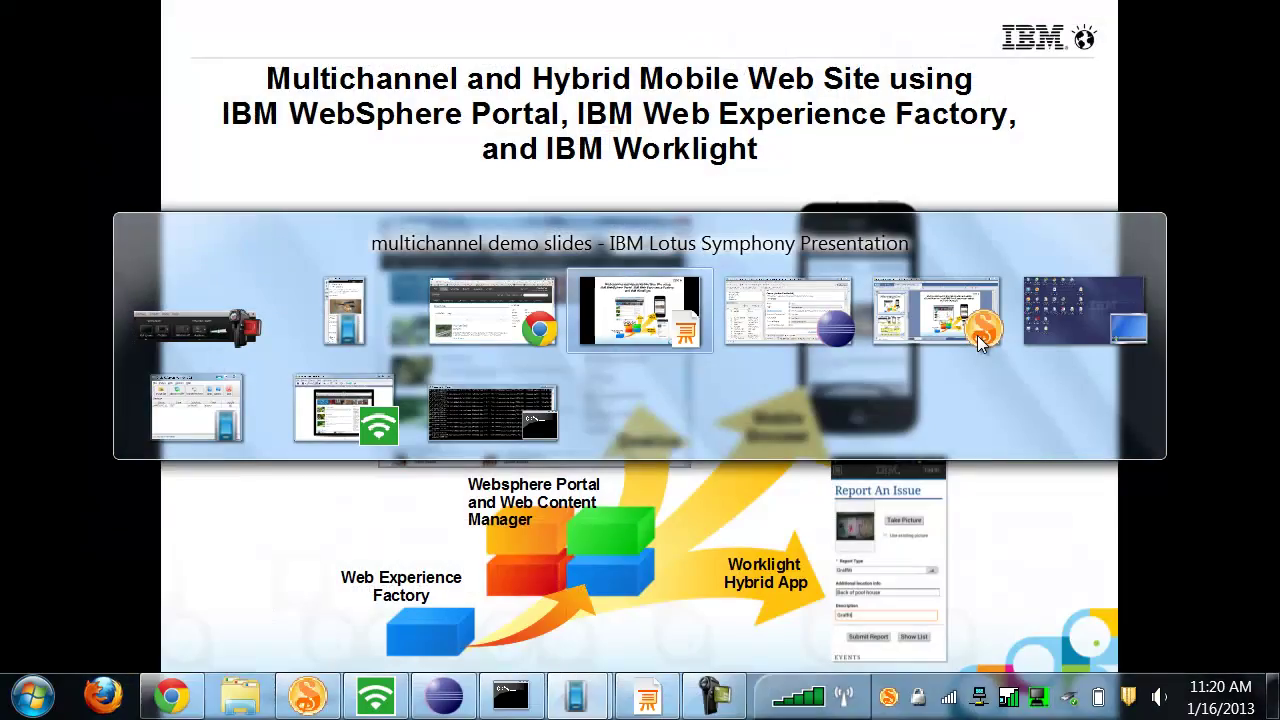
key(alt+Tab)
key(alt+Tab)
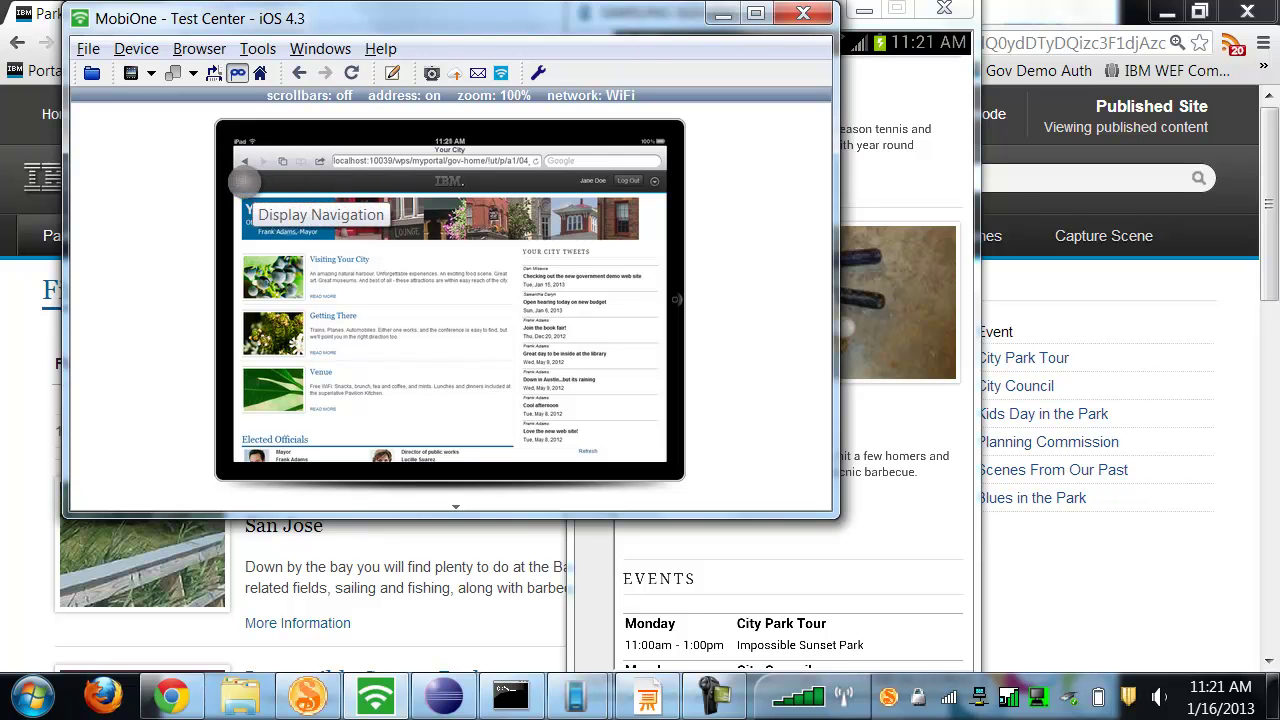
click(240, 181)
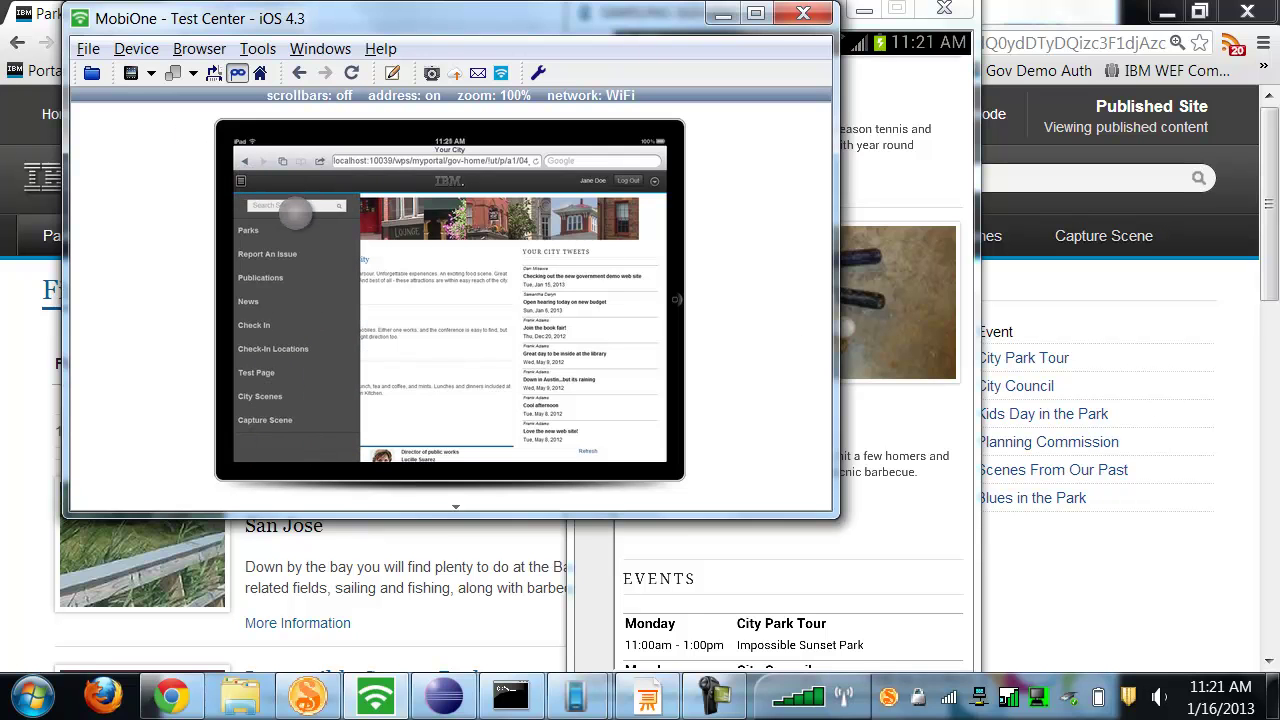
click(277, 302)
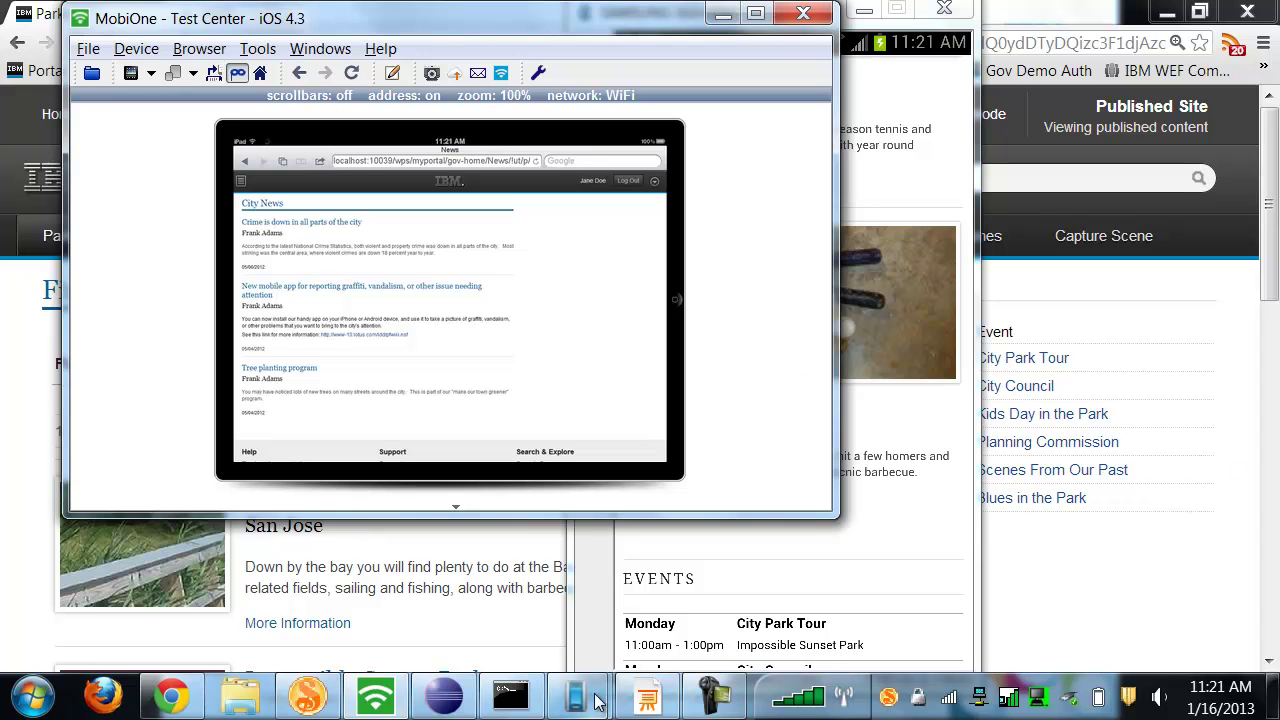
Switch to the SAMSUNG-SGH-I747 device window and look over its Find Park page
mouse_move(575, 697)
click(756, 553)
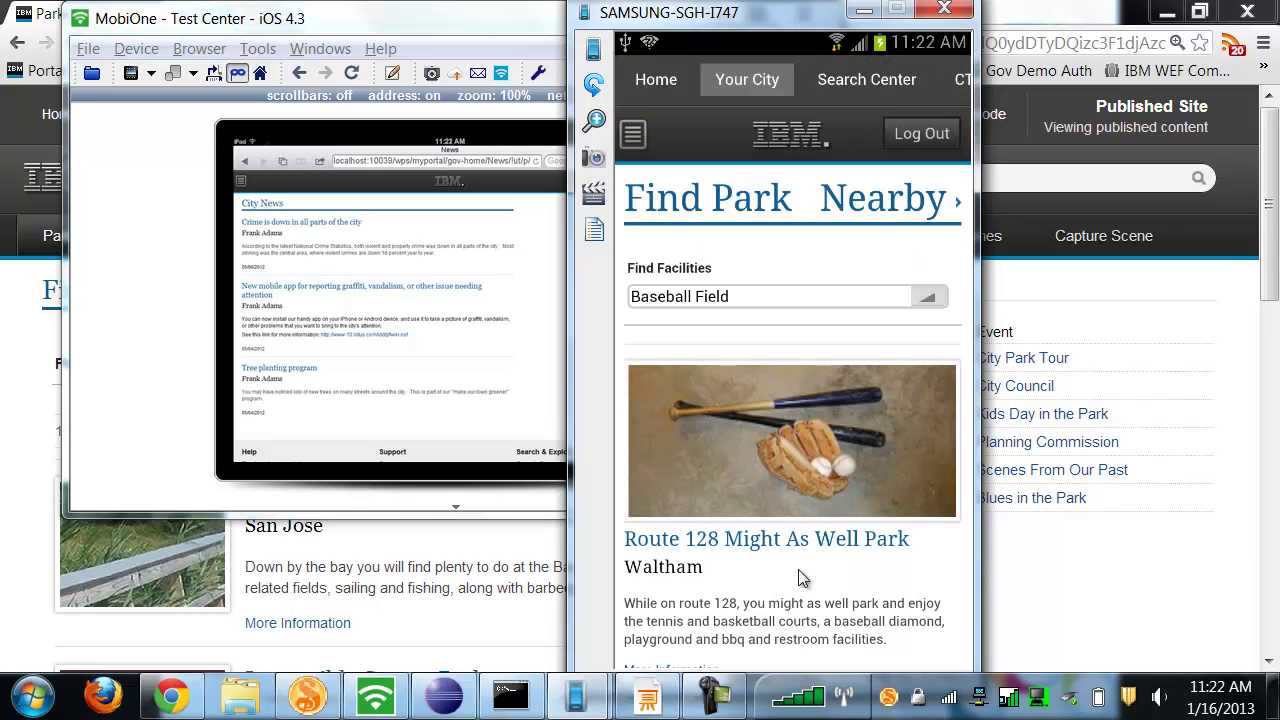
scroll(800, 578, down, 1)
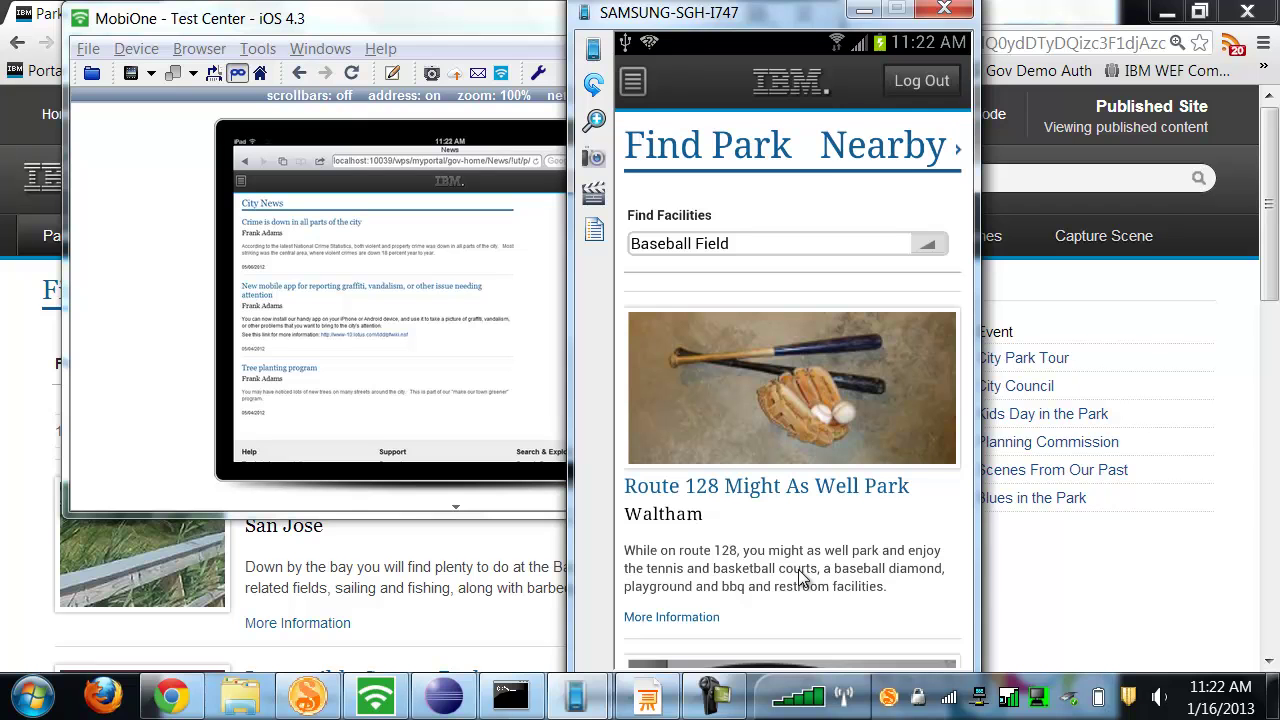
Switch to the Chrome browser and open the Report An Issue page of the city site
key(alt+Tab)
key(alt+Tab)
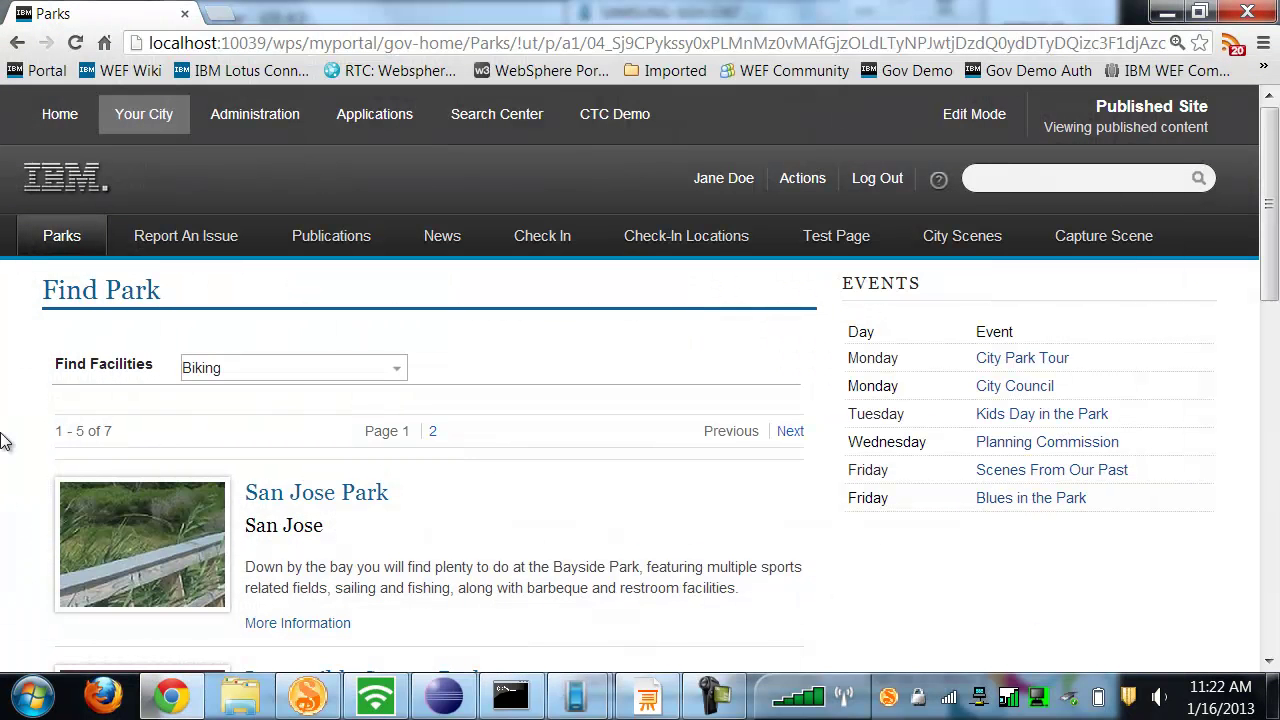
click(215, 240)
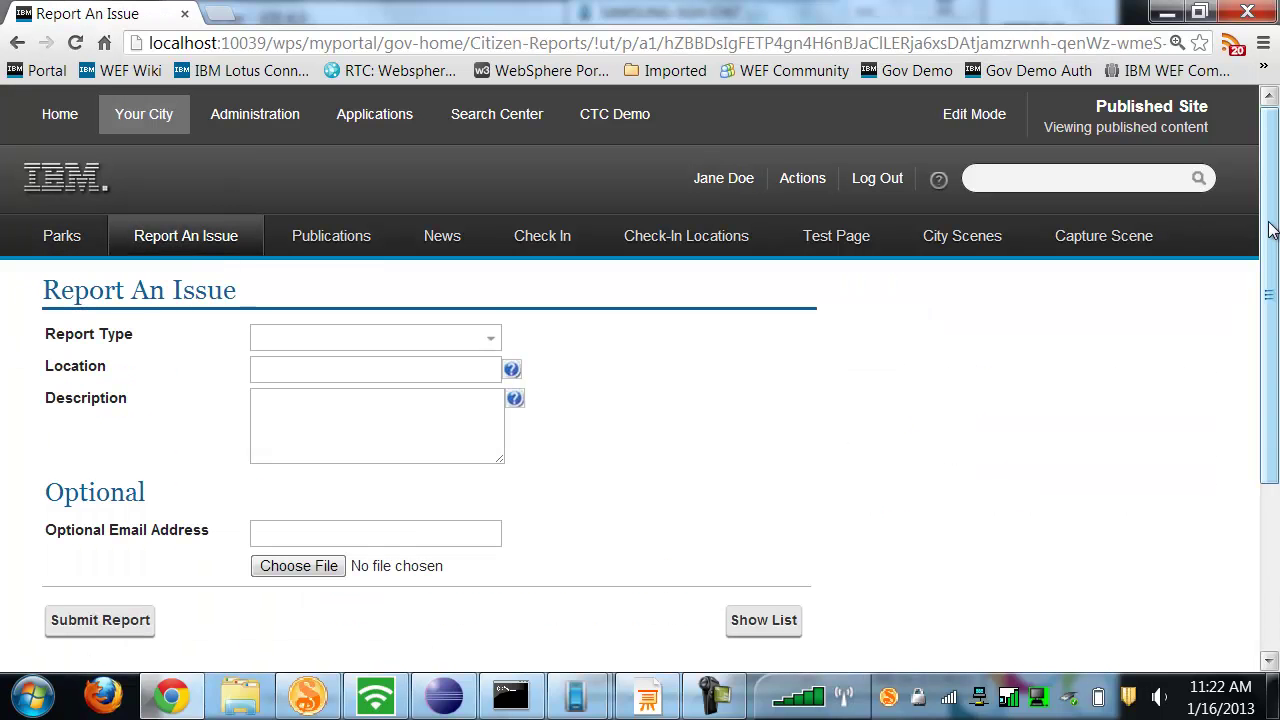
Review the available report types without choosing one, and show the list of submitted reports
click(493, 339)
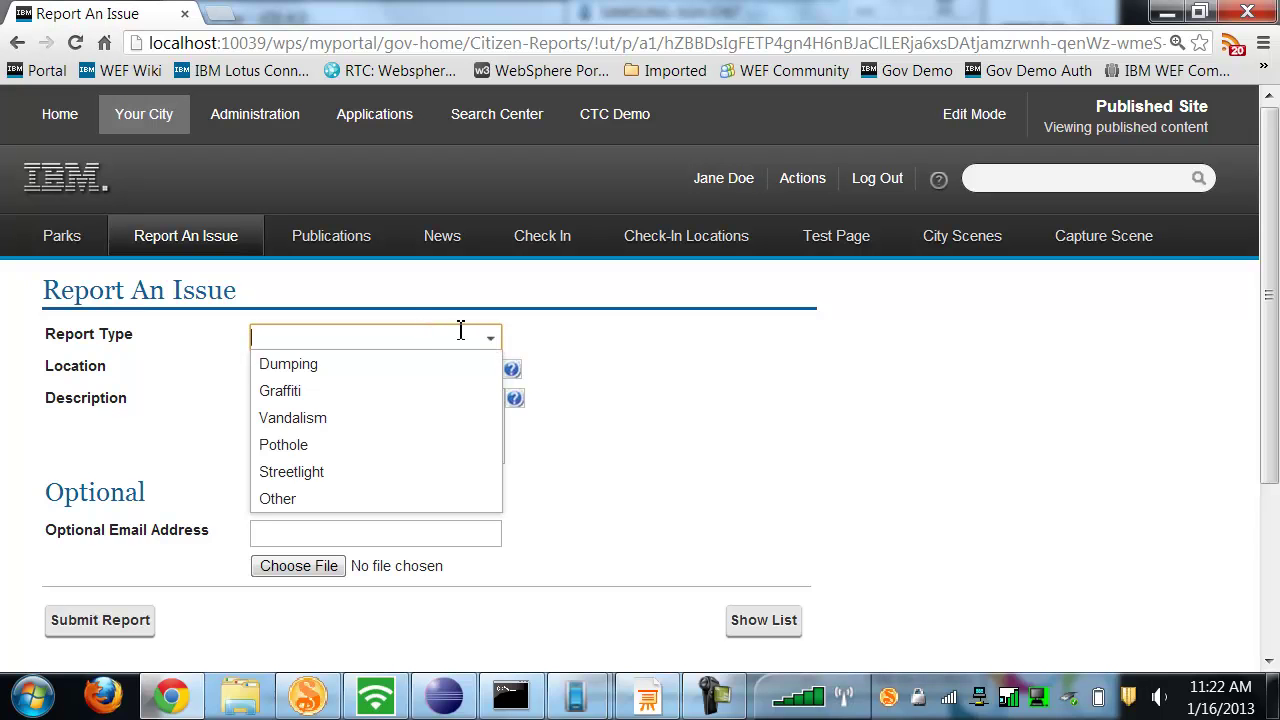
click(759, 337)
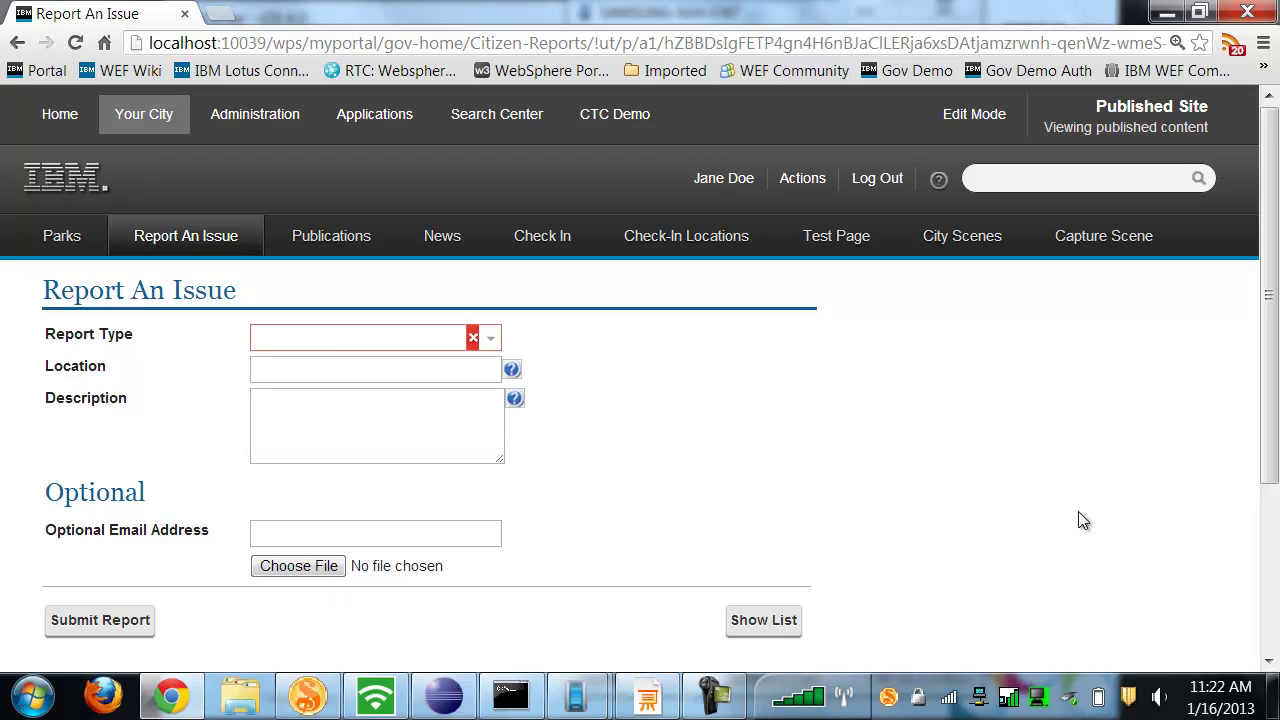
click(785, 630)
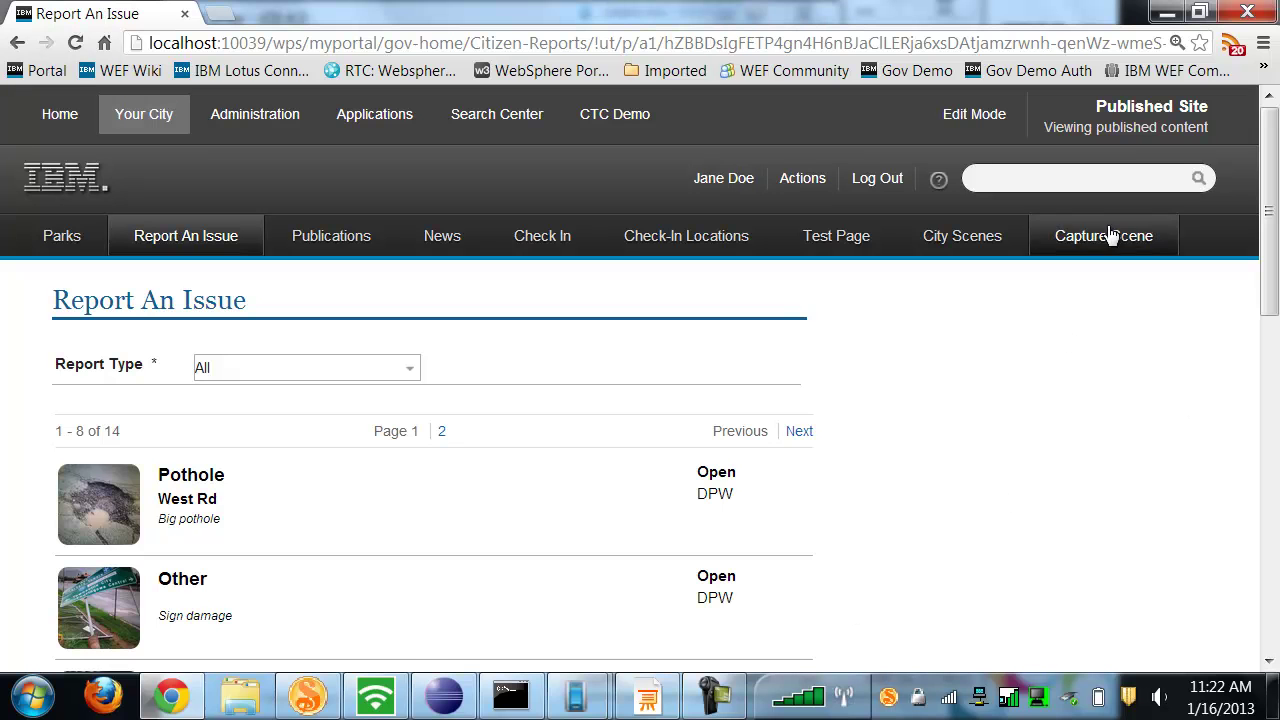
Switch to the SAMSUNG-SGH-I747 device window and start taking a picture for the Report An Issue form
mouse_move(585, 705)
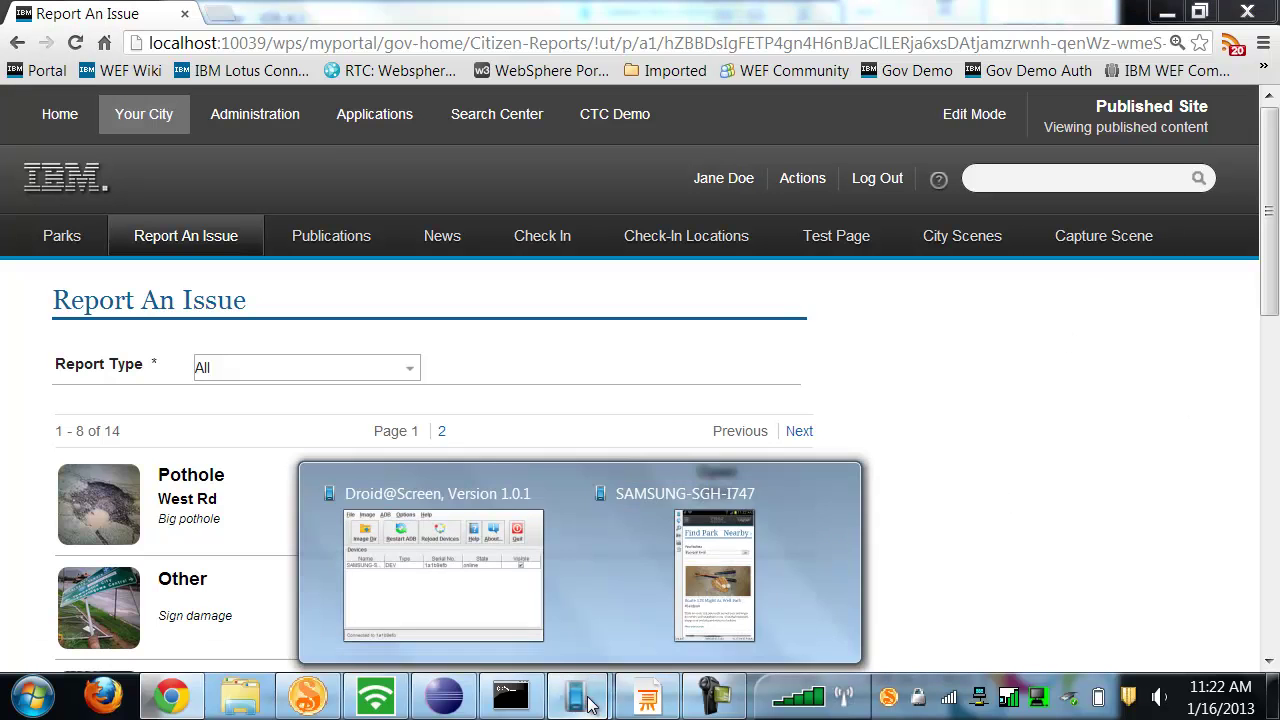
click(762, 535)
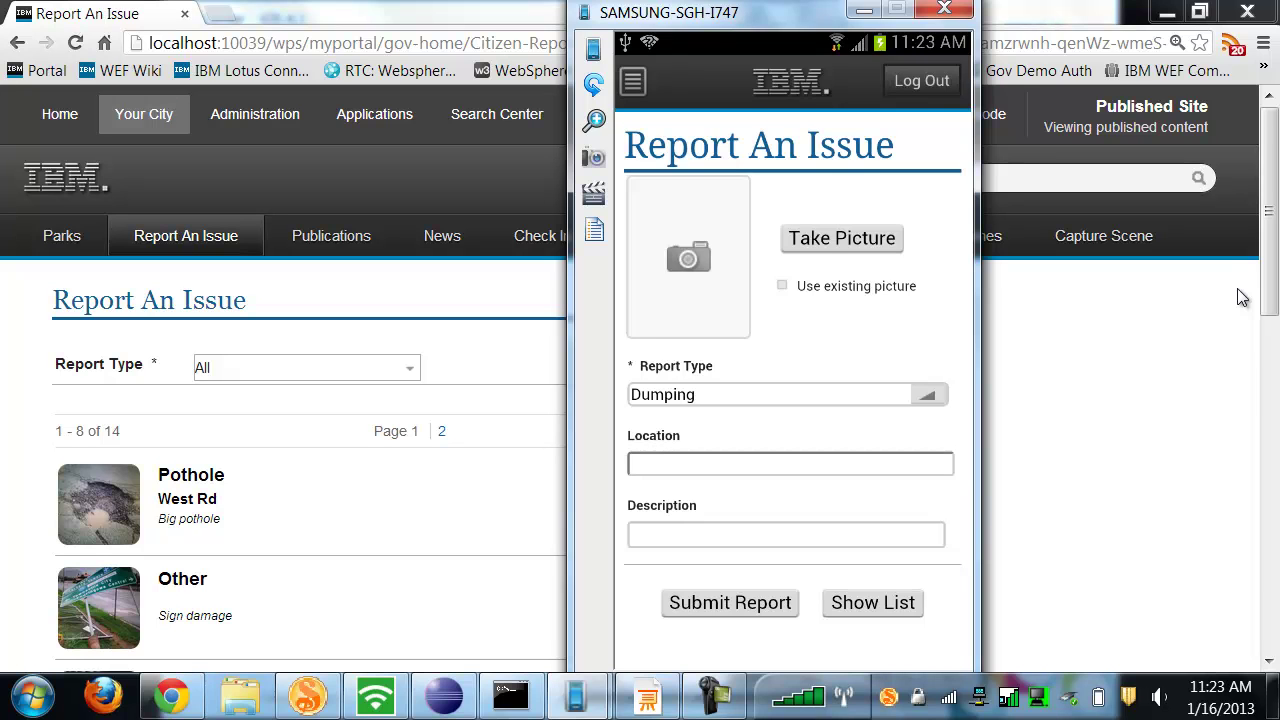
key(Tab)
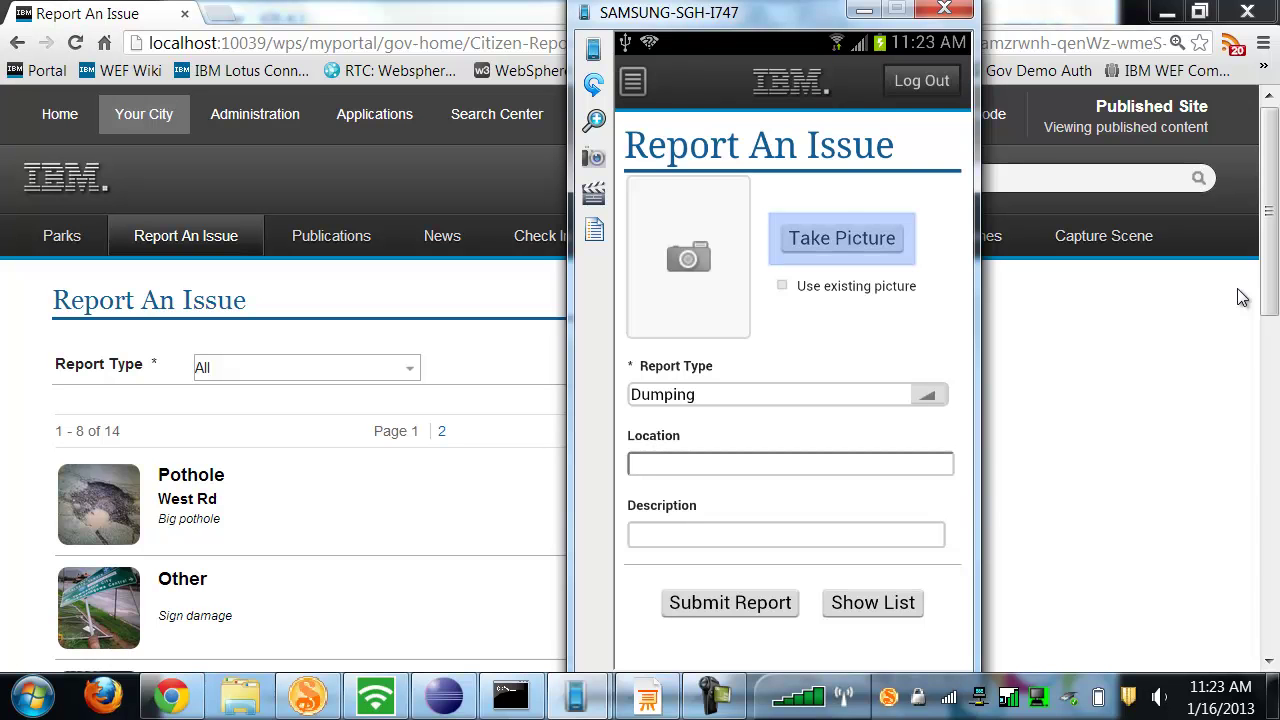
key(Return)
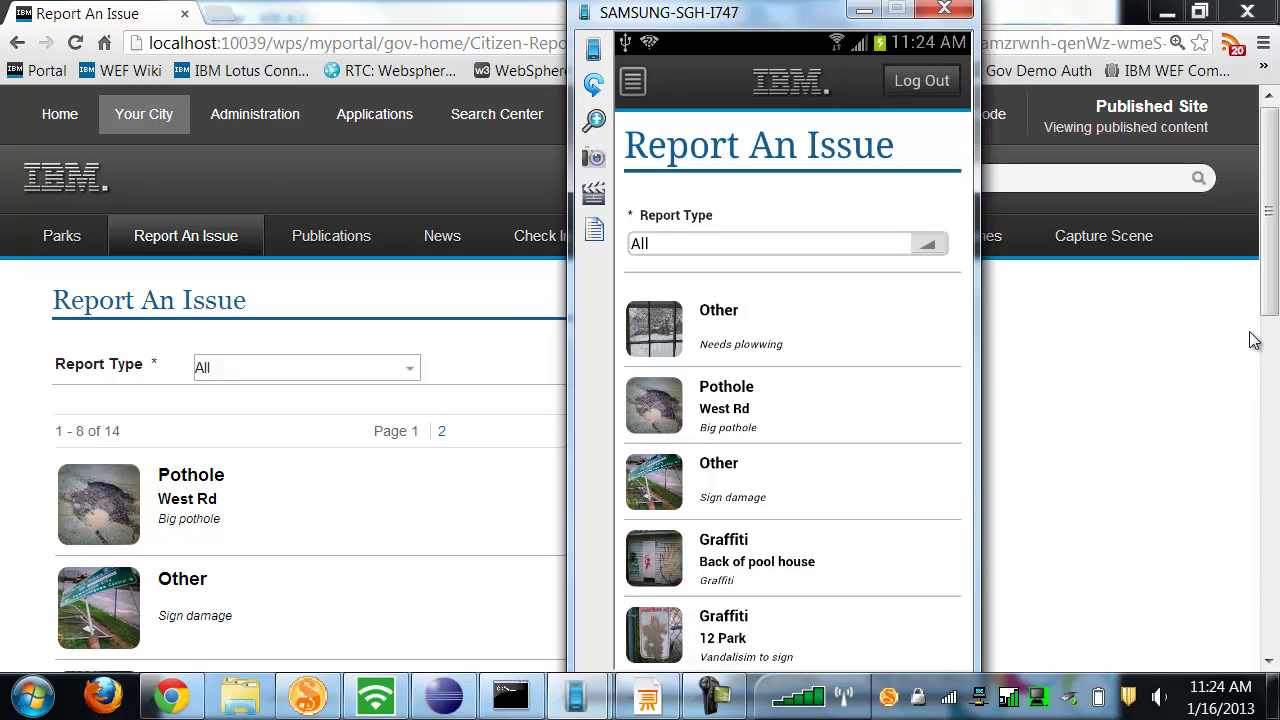
Switch to Eclipse and examine the page choices of the cam Camera builder in ReportsDemo.model, keeping create_InputPage
key(alt+Tab)
key(alt+Tab)
key(alt+Tab)
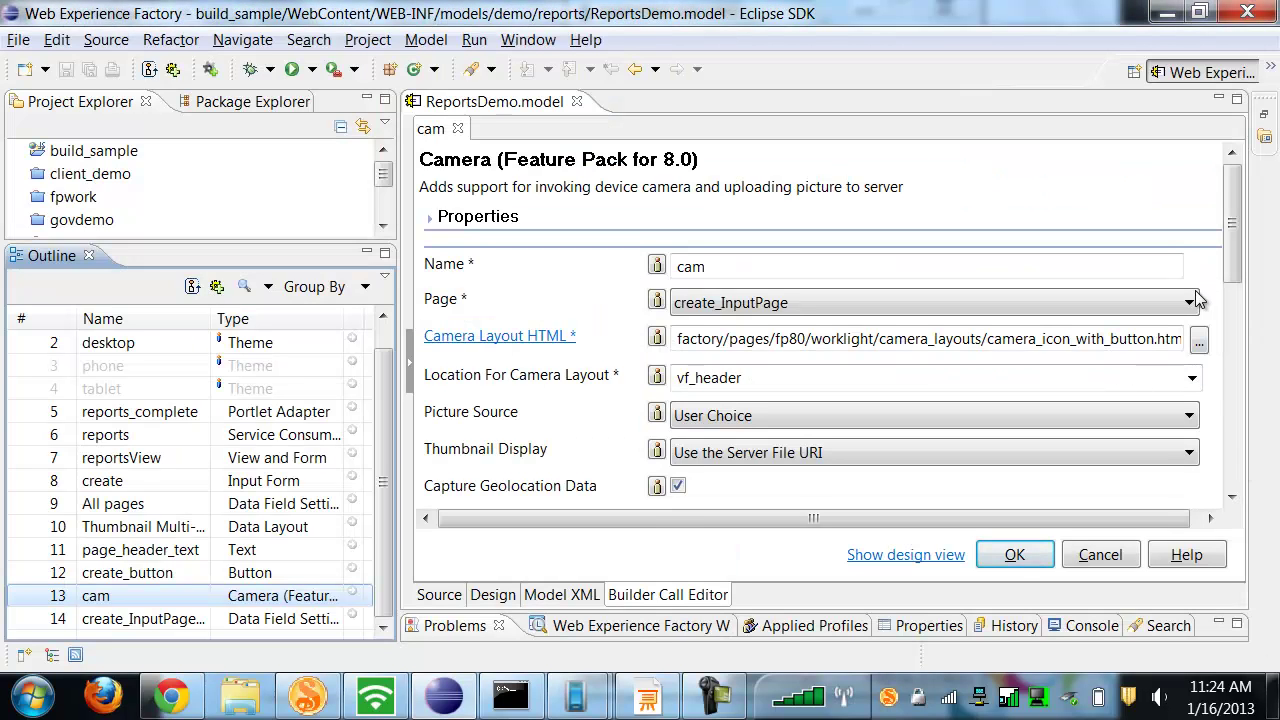
click(1190, 303)
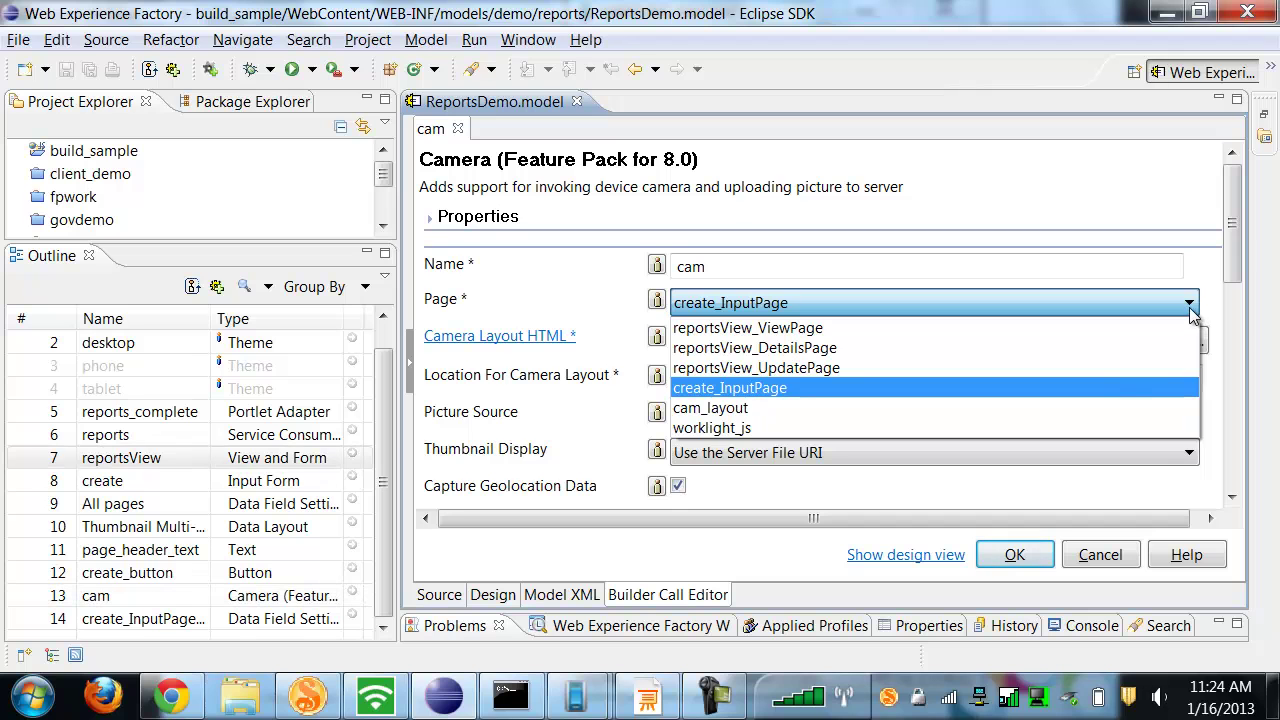
click(1192, 314)
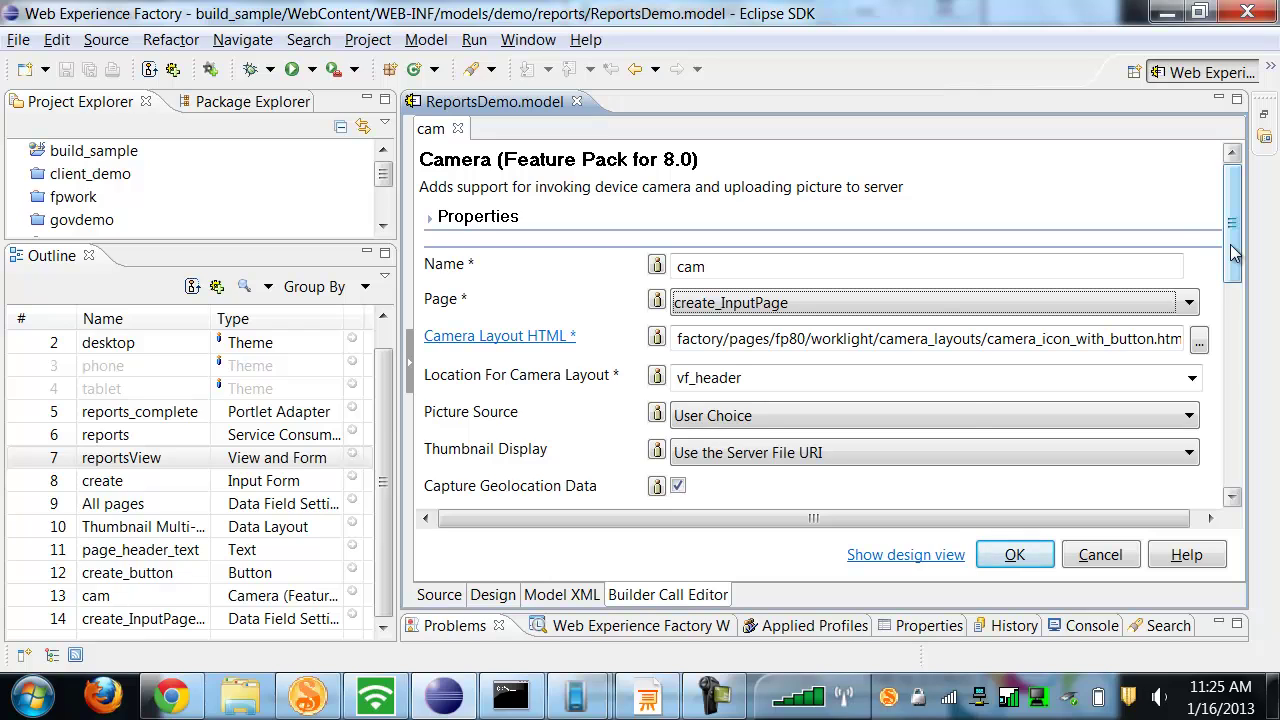
Switch from Eclipse to the MobiOne Test Center window
key(alt+Tab)
key(alt+Tab)
key(alt+Tab)
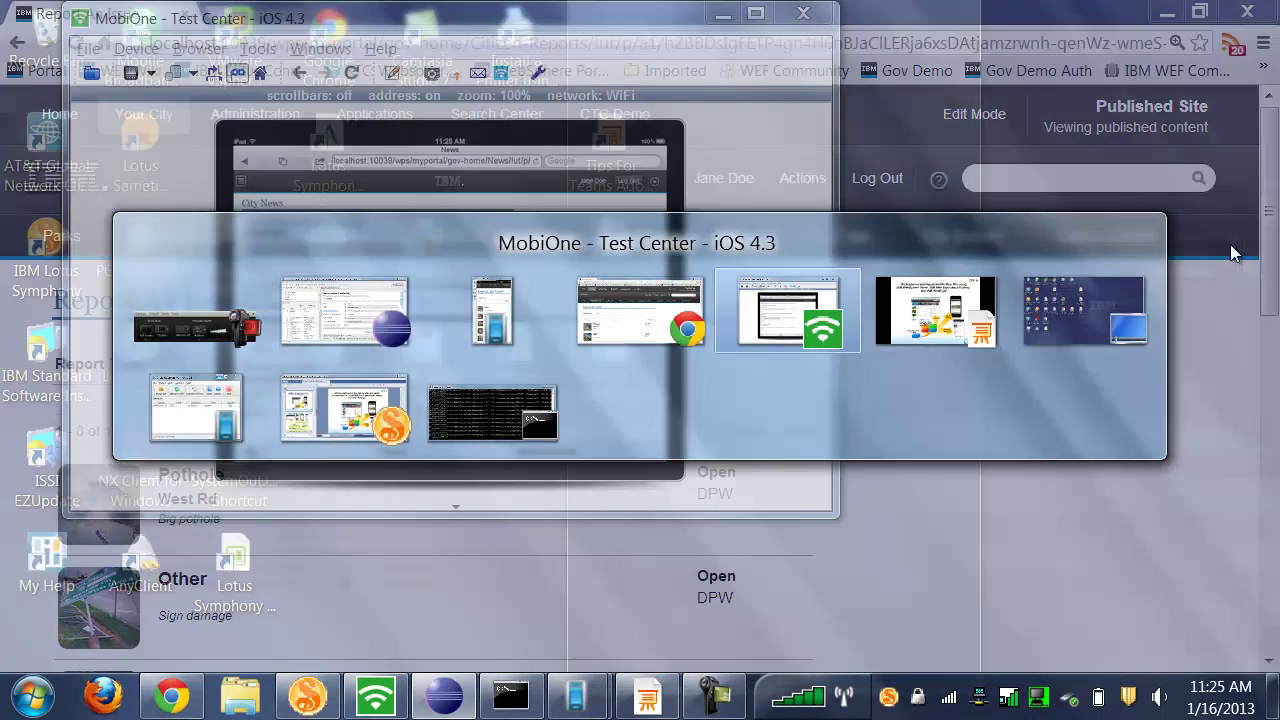